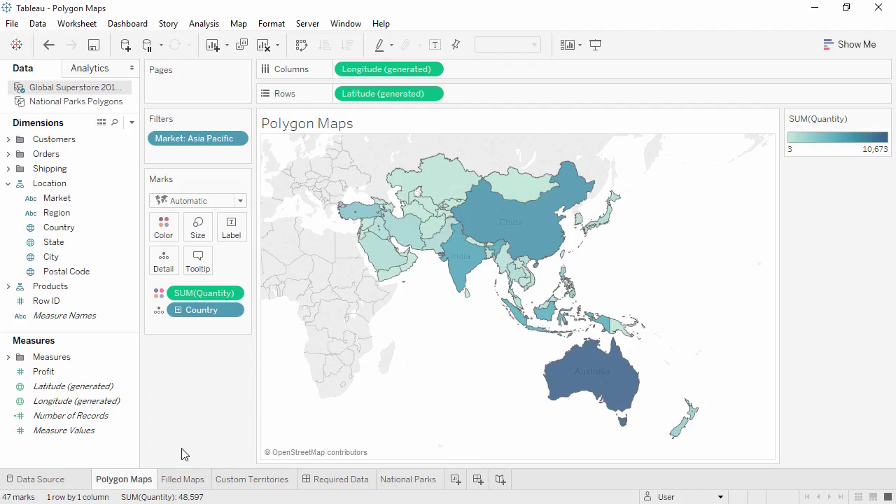
# Map every country as filled shapes coloured by Market on Filled Maps, then go to Custom Territories.
pyautogui.click(183, 480)
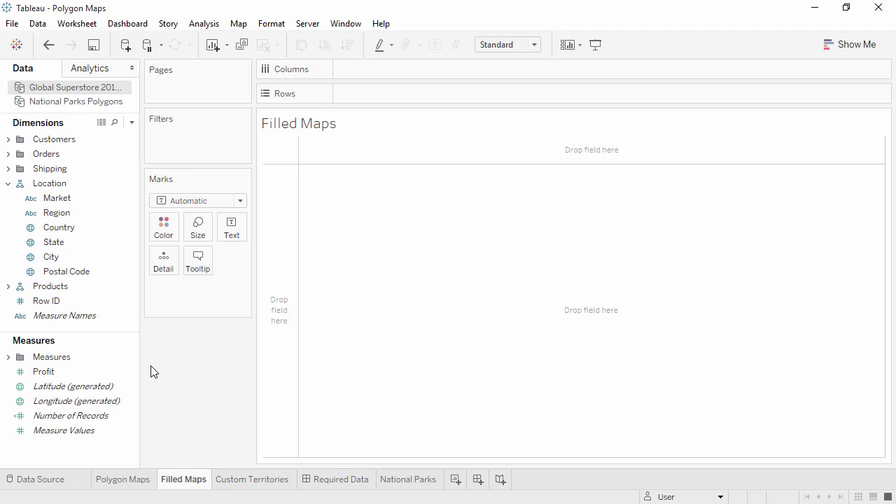
pyautogui.doubleClick(97, 227)
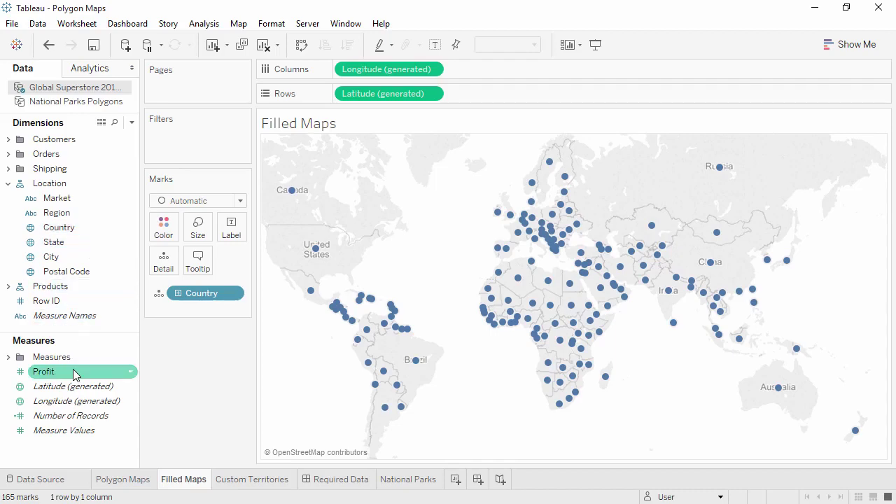
pyautogui.moveTo(70, 372); pyautogui.dragTo(158, 230)
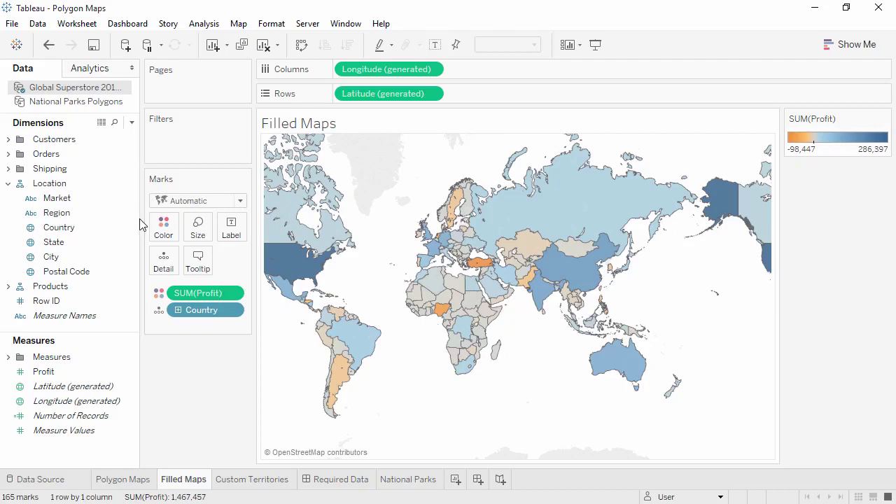
pyautogui.moveTo(107, 201); pyautogui.dragTo(161, 235)
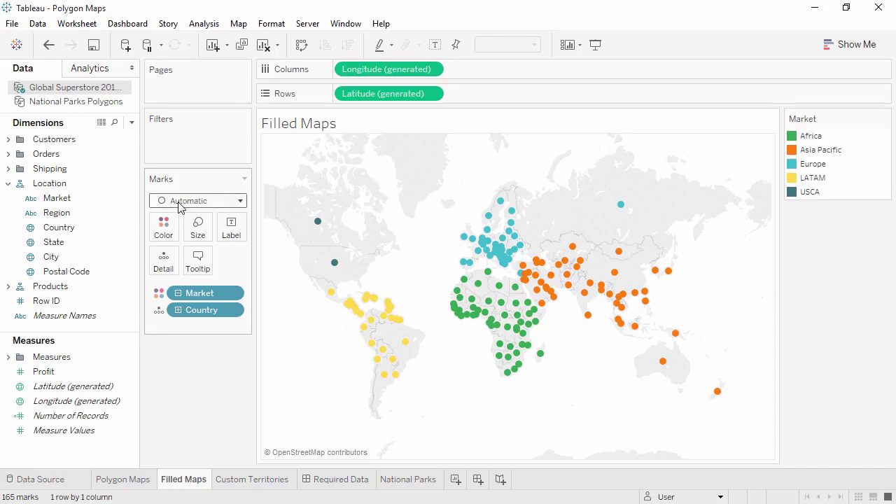
pyautogui.click(182, 203)
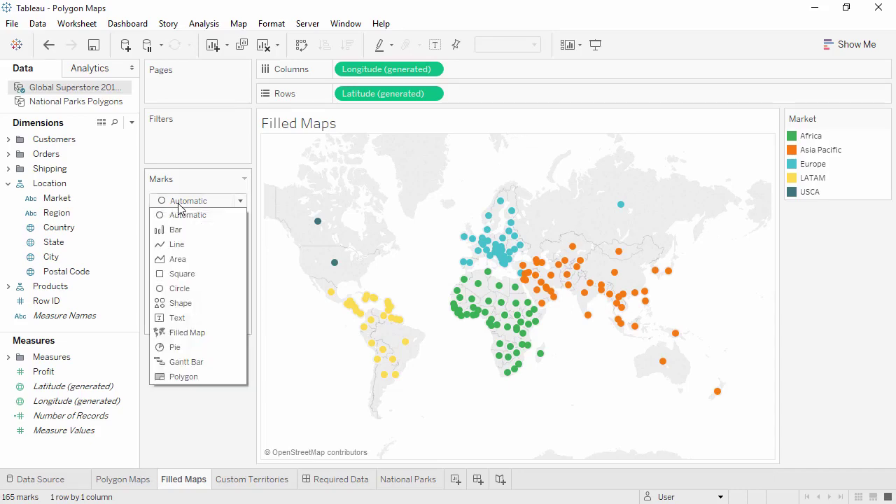
pyautogui.click(185, 333)
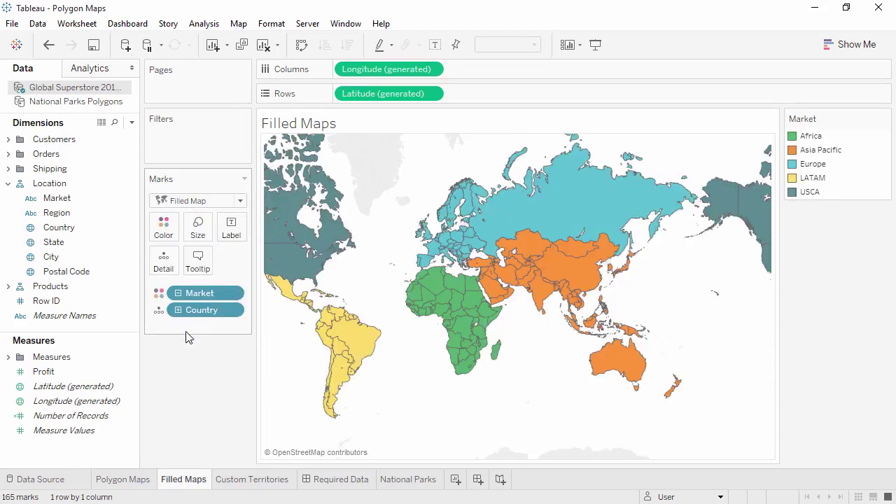
pyautogui.click(238, 482)
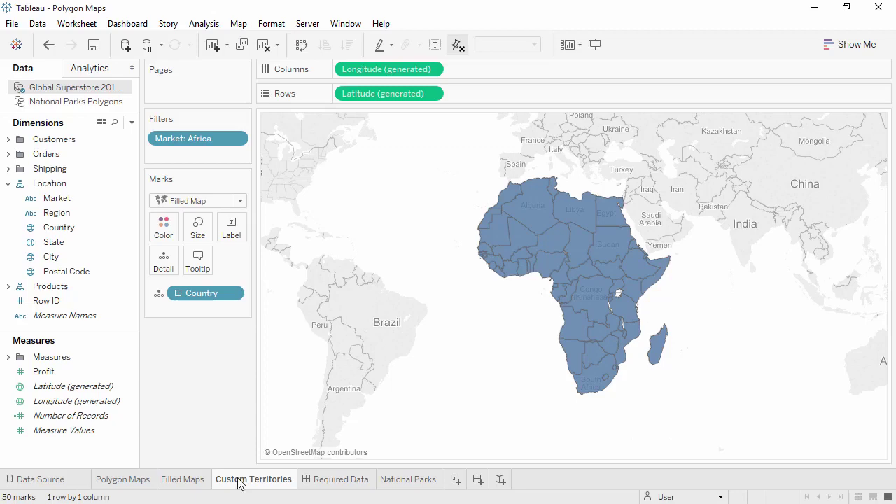
# Undo the last change, then group West Africa and East Africa with Madagascar into two territories.
pyautogui.moveTo(280, 213)
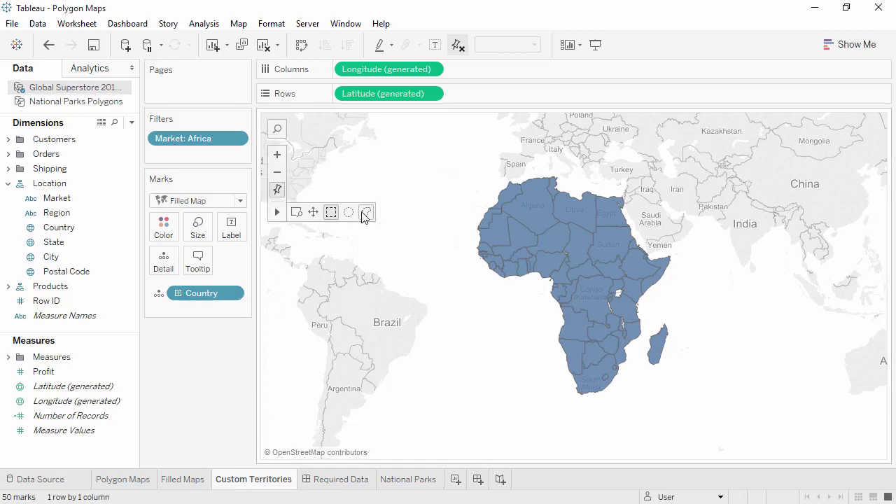
pyautogui.hotkey('ctrl', 'z')
pyautogui.moveTo(464, 198)
pyautogui.mouseDown()
pyautogui.moveTo(522, 221)
pyautogui.moveTo(536, 273)
pyautogui.moveTo(494, 294)
pyautogui.moveTo(476, 280)
pyautogui.mouseUp()
pyautogui.click(623, 307)
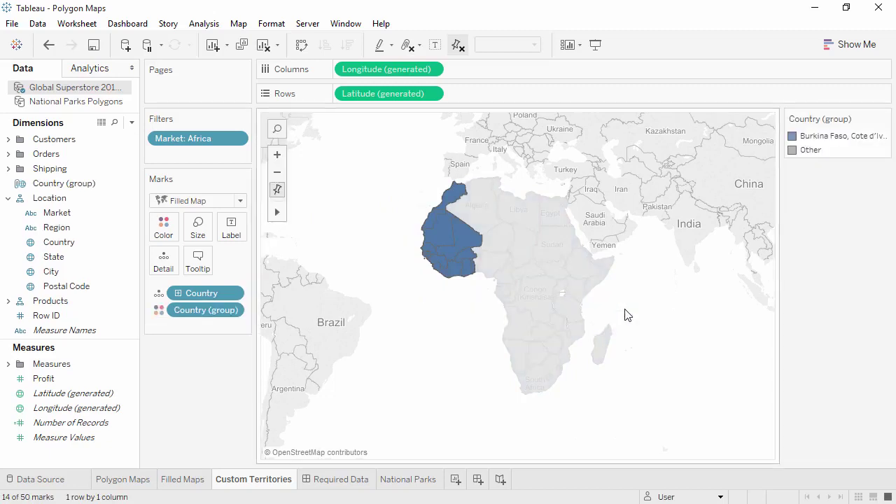
pyautogui.moveTo(622, 316)
pyautogui.mouseDown()
pyautogui.moveTo(611, 330)
pyautogui.moveTo(591, 276)
pyautogui.moveTo(600, 268)
pyautogui.moveTo(621, 296)
pyautogui.mouseUp()
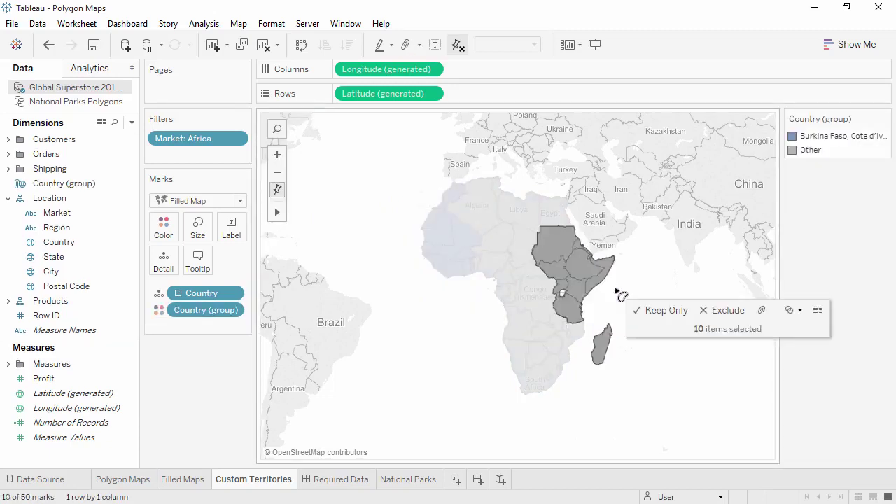
pyautogui.click(760, 308)
# Group the countries from DR Congo southward, plus Egypt and Libya, into a third territory.
pyautogui.moveTo(544, 297)
pyautogui.mouseDown()
pyautogui.moveTo(578, 371)
pyautogui.moveTo(526, 394)
pyautogui.moveTo(552, 396)
pyautogui.mouseUp()
pyautogui.keyDown('ctrl'); pyautogui.click(555, 210); pyautogui.keyUp('ctrl')
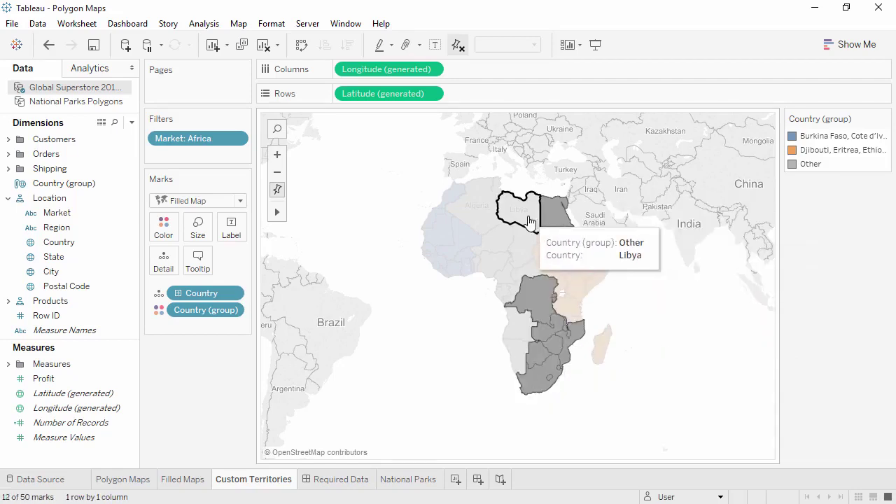
pyautogui.keyDown('ctrl'); pyautogui.click(522, 209); pyautogui.keyUp('ctrl')
pyautogui.click(676, 201)
# Group the central African countries with Angola and Namibia into the fourth territory and deselect.
pyautogui.moveTo(495, 245)
pyautogui.mouseDown()
pyautogui.moveTo(498, 293)
pyautogui.moveTo(522, 269)
pyautogui.moveTo(495, 218)
pyautogui.mouseUp()
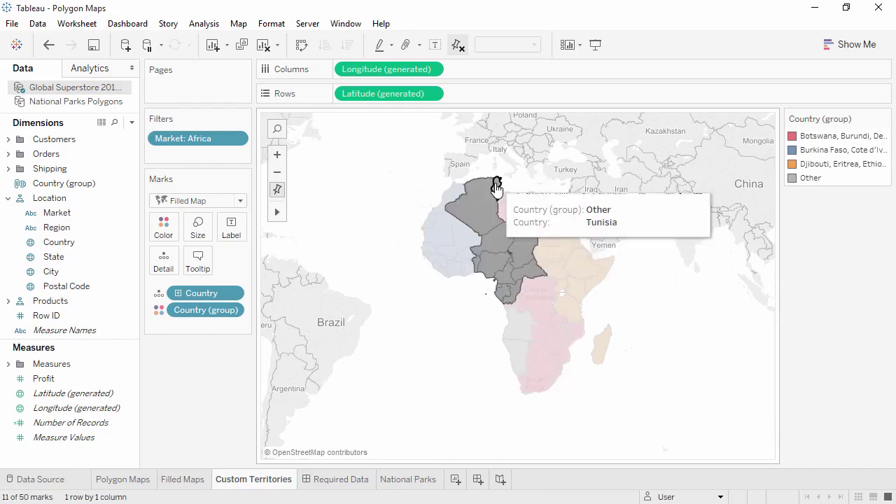
pyautogui.keyDown('ctrl'); pyautogui.click(514, 320); pyautogui.keyUp('ctrl')
pyautogui.keyDown('ctrl'); pyautogui.click(513, 344); pyautogui.keyUp('ctrl')
pyautogui.click(696, 332)
pyautogui.click(658, 341)
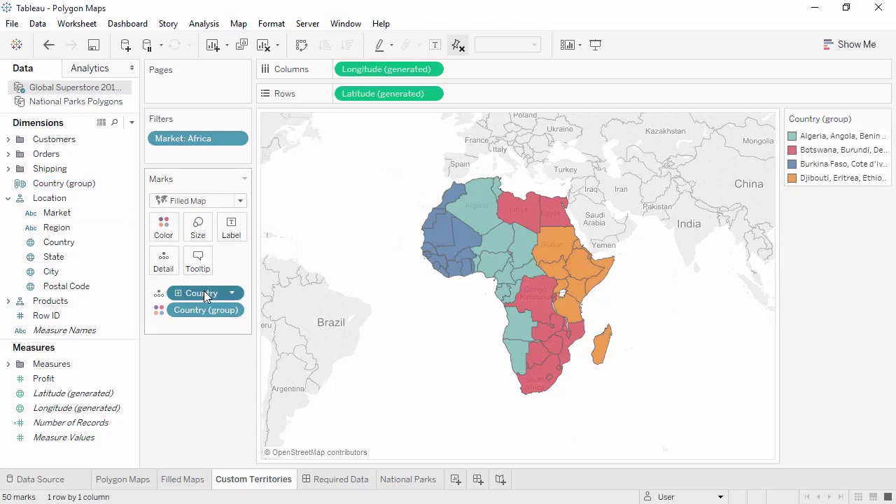
# Remove Country from the Marks card so each territory is one shape, then view Required Data.
pyautogui.moveTo(204, 291); pyautogui.dragTo(200, 354)
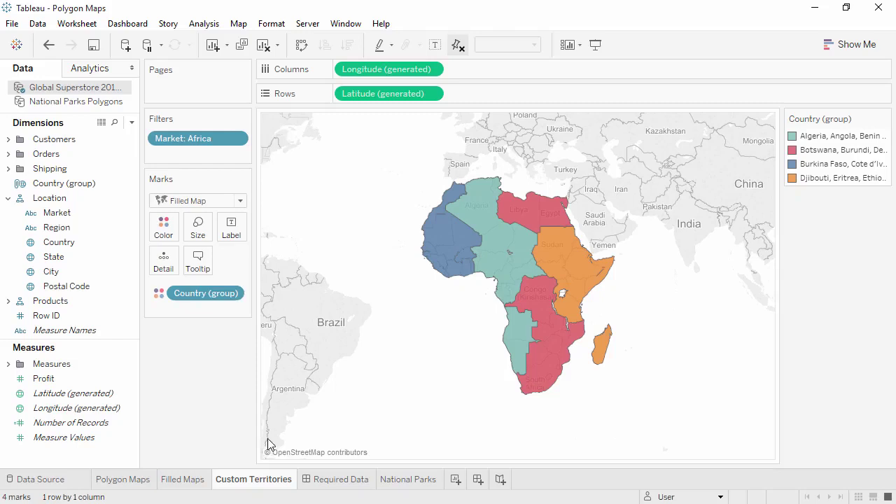
pyautogui.click(331, 480)
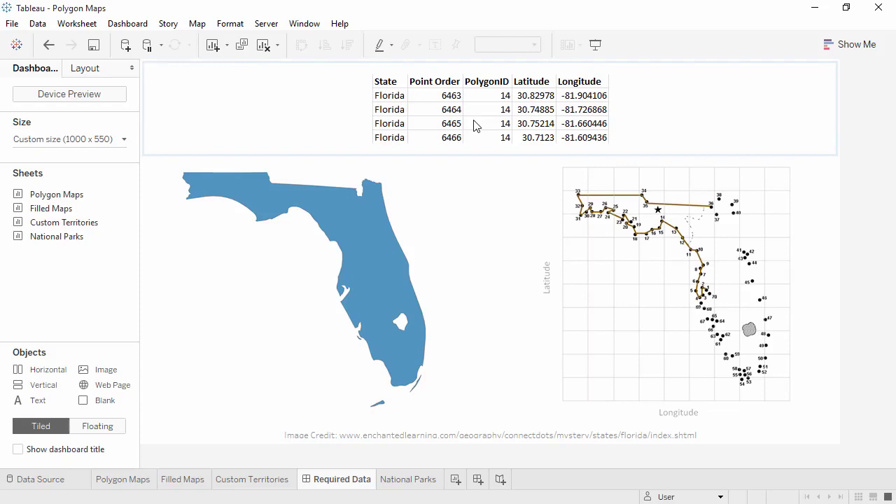
# Switch to the National Parks sheet on the National Parks Polygons source and make Point ID a dimension.
pyautogui.click(412, 480)
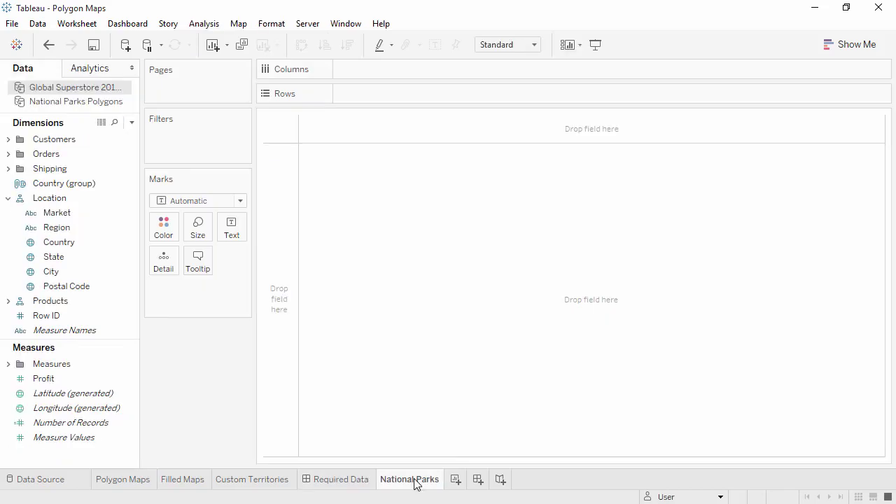
pyautogui.click(109, 105)
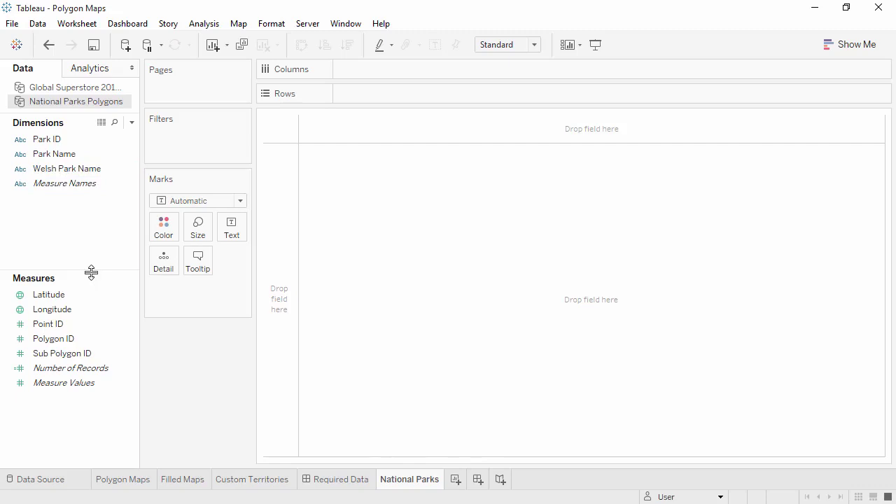
pyautogui.click(93, 326)
pyautogui.moveTo(93, 328); pyautogui.dragTo(93, 218)
# Convert Polygon ID and Sub Polygon ID from measures to dimensions.
pyautogui.click(86, 327)
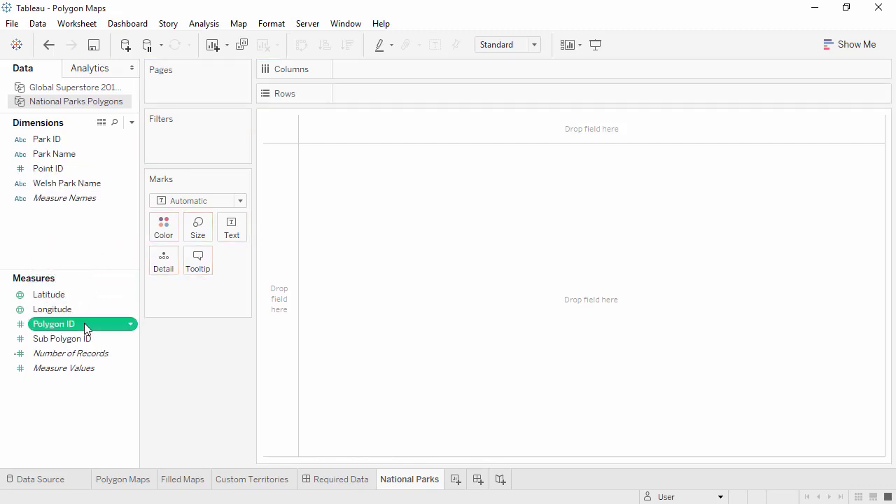
pyautogui.moveTo(86, 327); pyautogui.dragTo(97, 268)
pyautogui.click(91, 324)
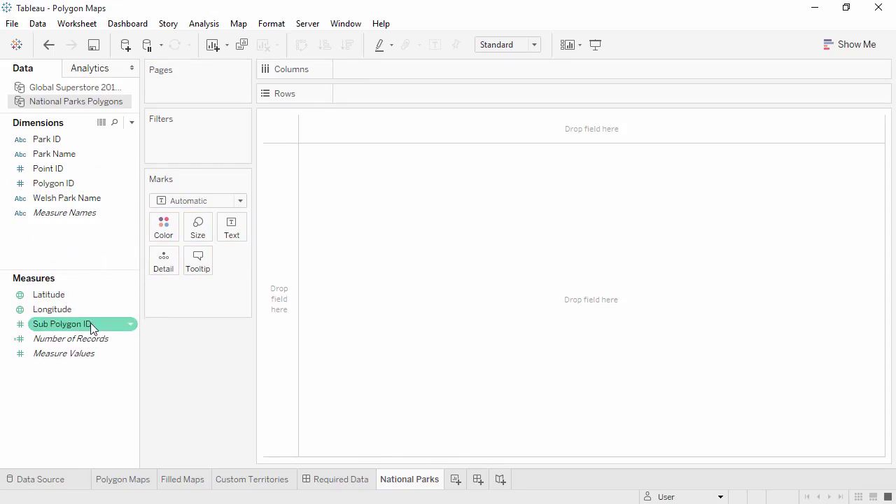
pyautogui.moveTo(90, 324); pyautogui.dragTo(95, 250)
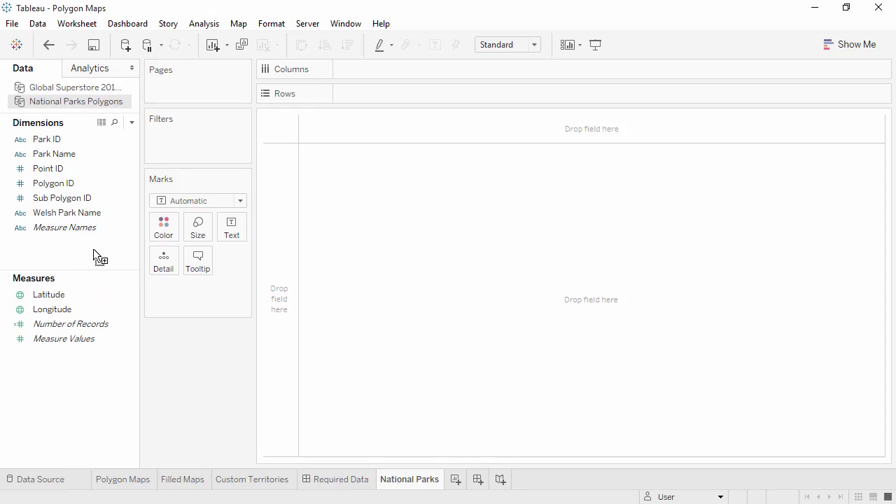
# Use Polygon marks with Point ID on Path and Polygon ID and Sub Polygon ID on Detail.
pyautogui.click(196, 201)
pyautogui.click(168, 375)
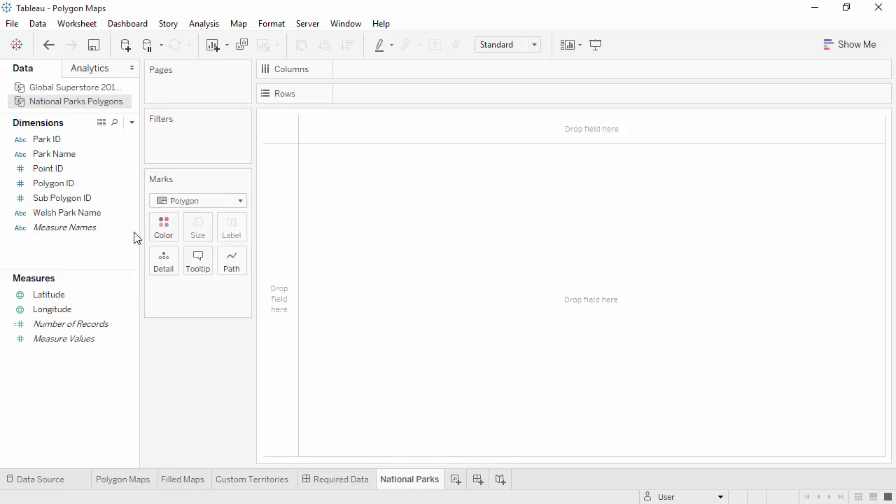
pyautogui.moveTo(112, 169); pyautogui.dragTo(235, 260)
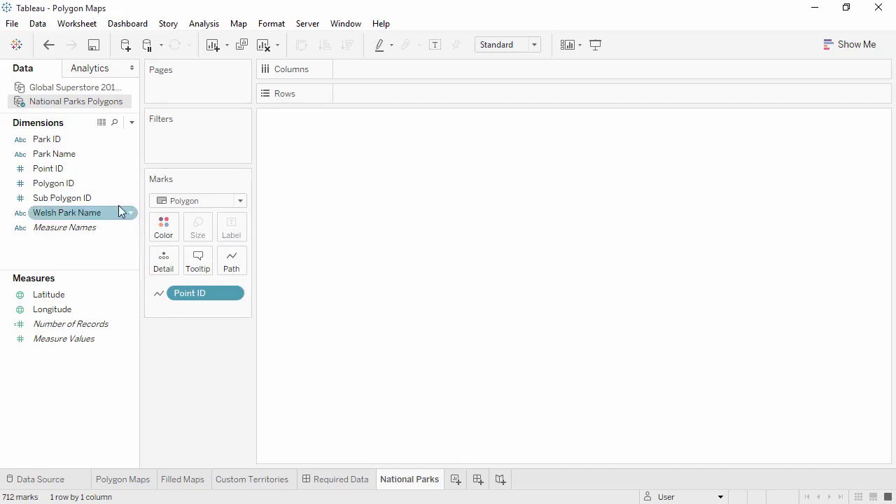
pyautogui.moveTo(105, 183); pyautogui.dragTo(172, 266)
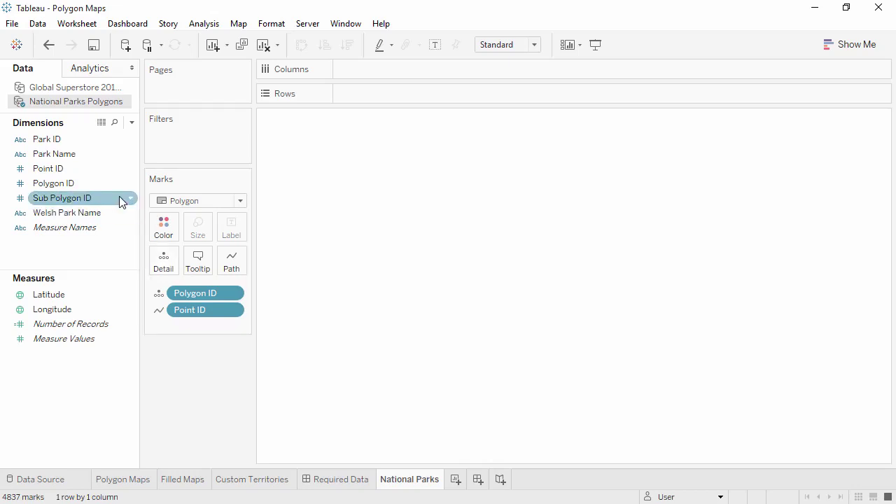
pyautogui.moveTo(120, 200); pyautogui.dragTo(158, 260)
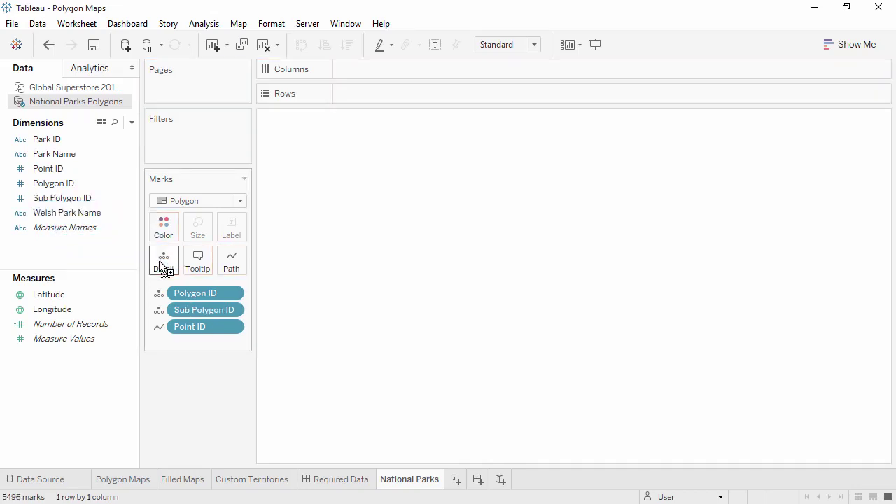
# Add Latitude and Longitude to map the park polygons, then colour them by Park Name.
pyautogui.doubleClick(120, 297)
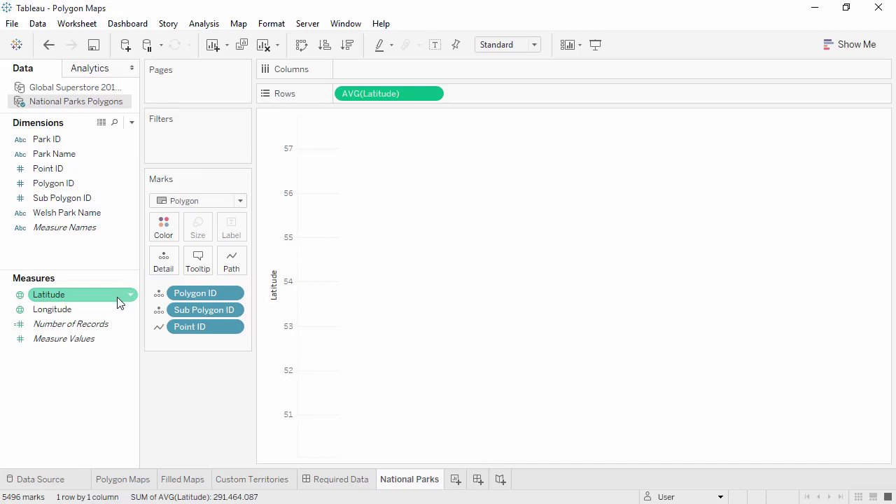
pyautogui.click(107, 310)
pyautogui.doubleClick(107, 310)
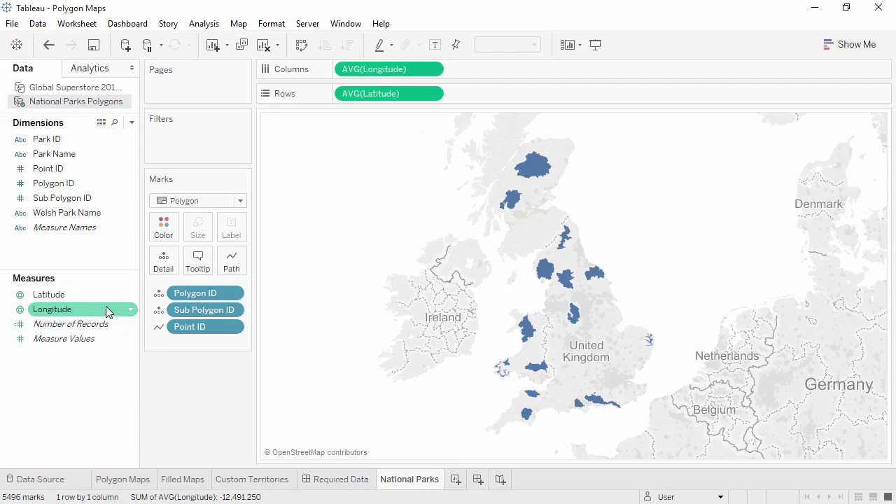
pyautogui.click(77, 155)
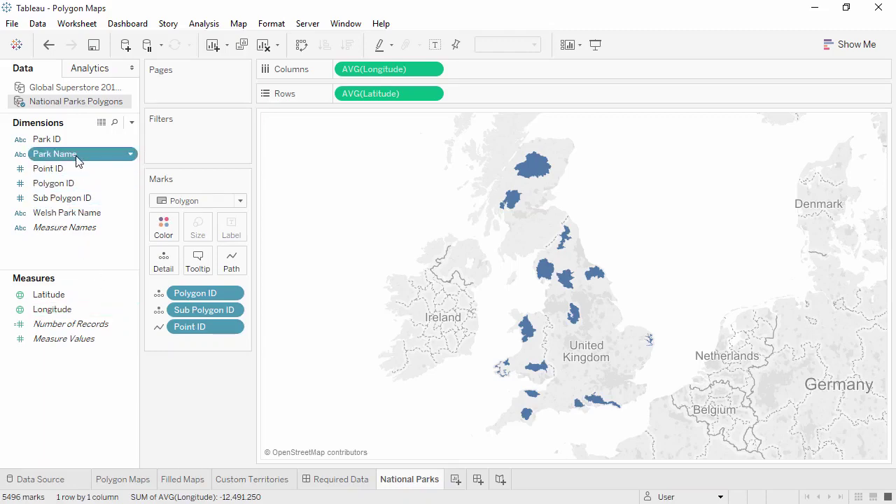
pyautogui.moveTo(77, 160); pyautogui.dragTo(164, 234)
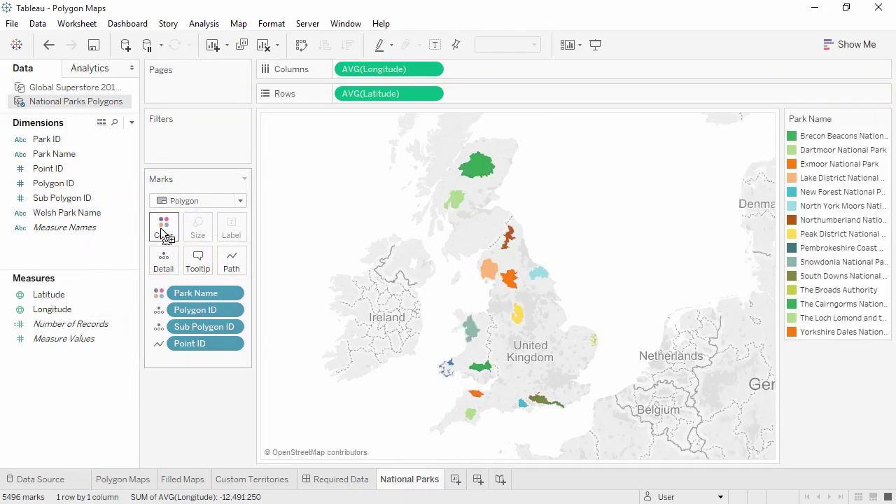